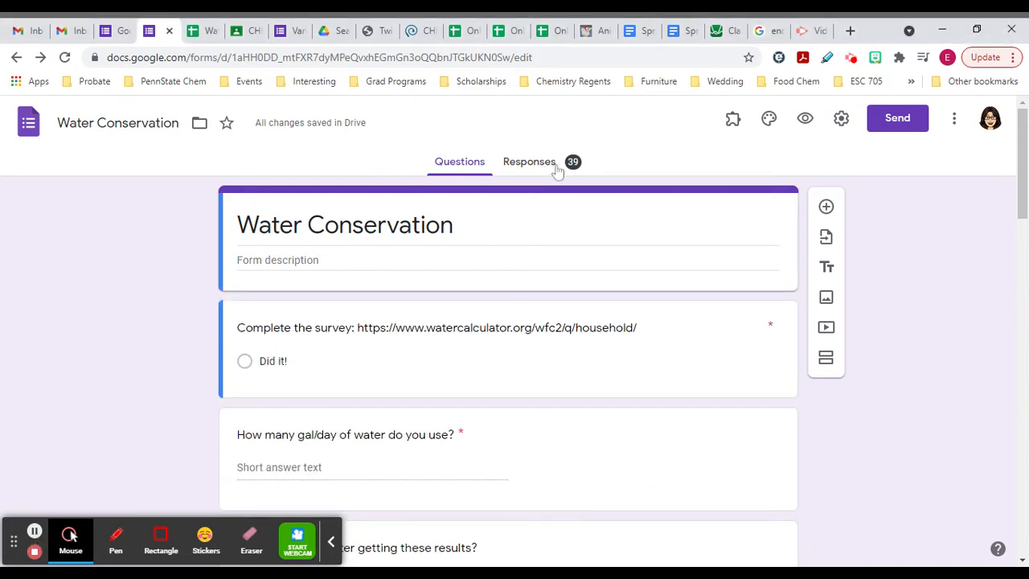
- Review the summary charts of the Water Conservation form's responses, from the survey completion question to the water usage change question
left_click(531, 161)
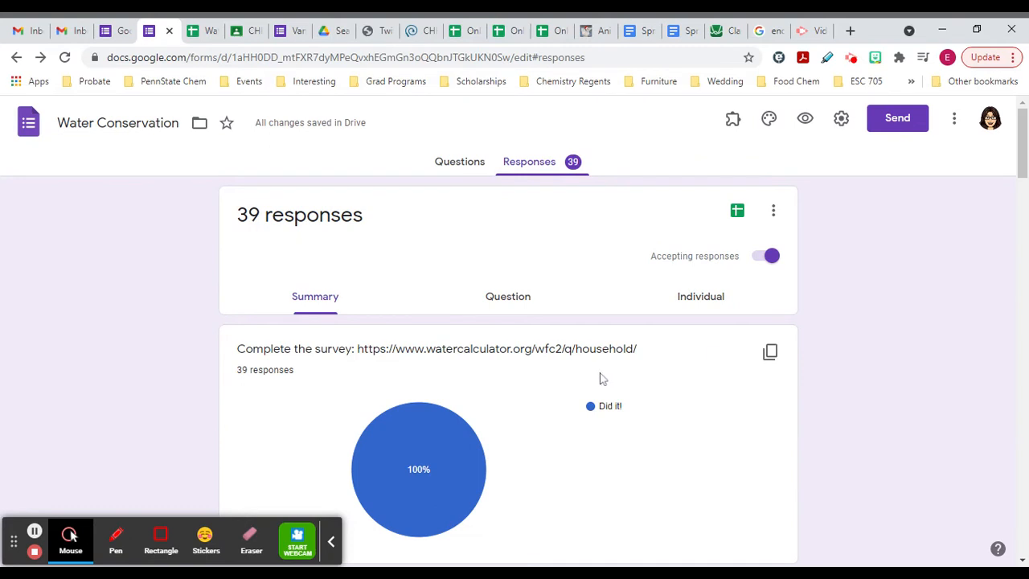
scroll(602, 379, "down", 1)
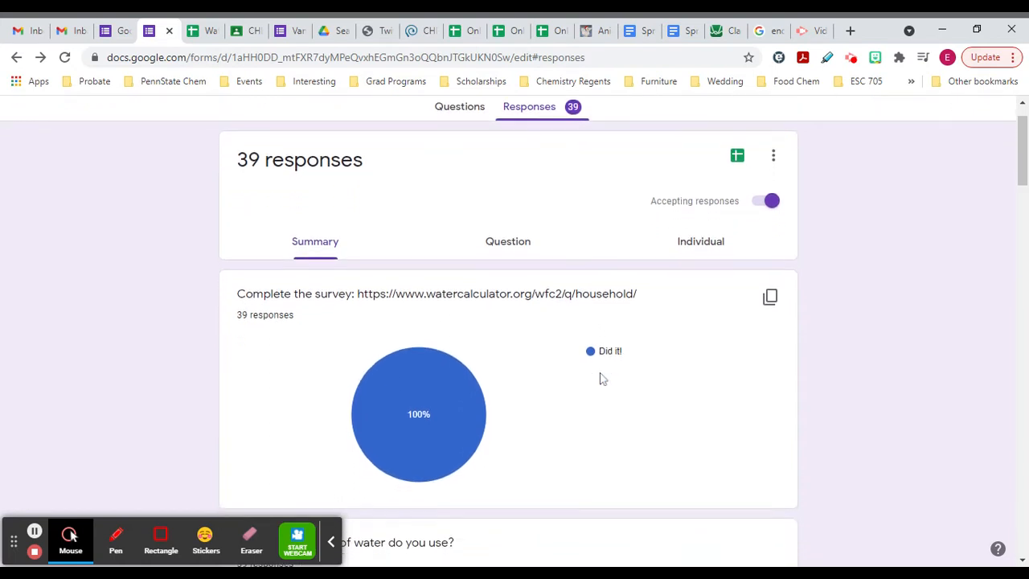
scroll(602, 378, "down", 1)
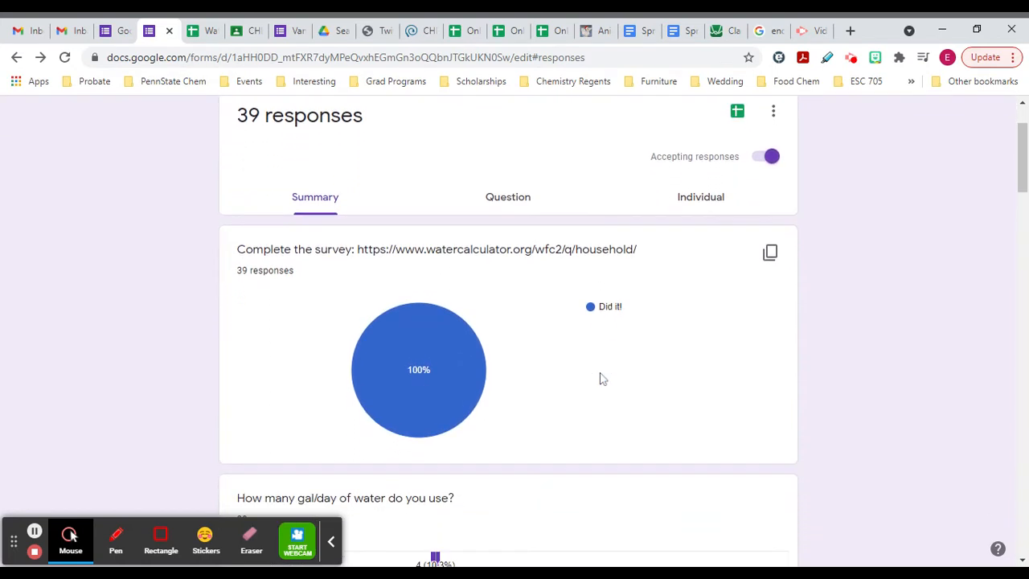
scroll(602, 378, "down", 1)
scroll(603, 379, "down", 1)
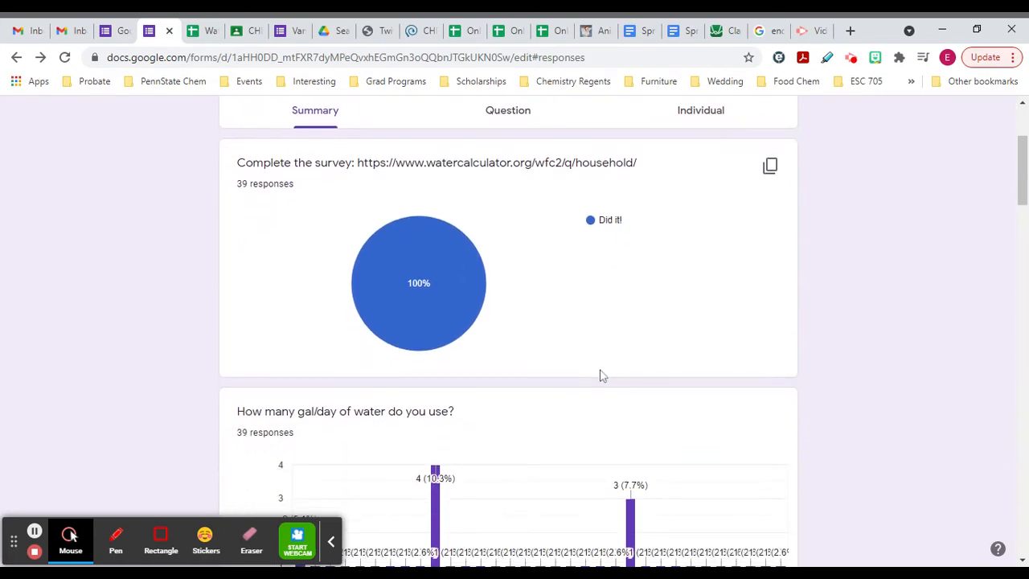
scroll(602, 376, "down", 4)
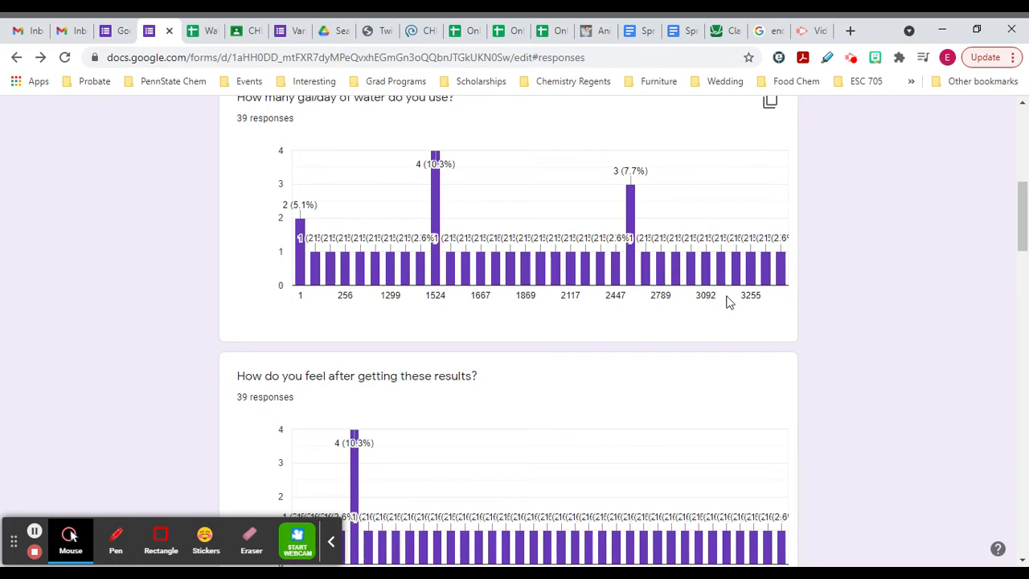
scroll(727, 302, "down", 3)
scroll(728, 302, "down", 4)
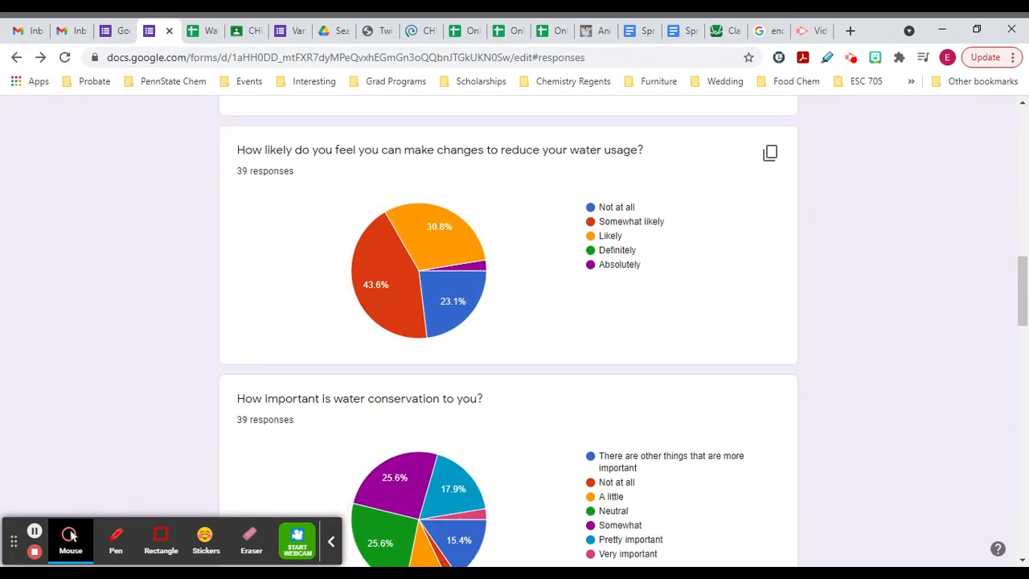
left_click(770, 155)
- Send the form's responses to a newly created spreadsheet, keeping the suggested name
scroll(687, 283, "up", 2)
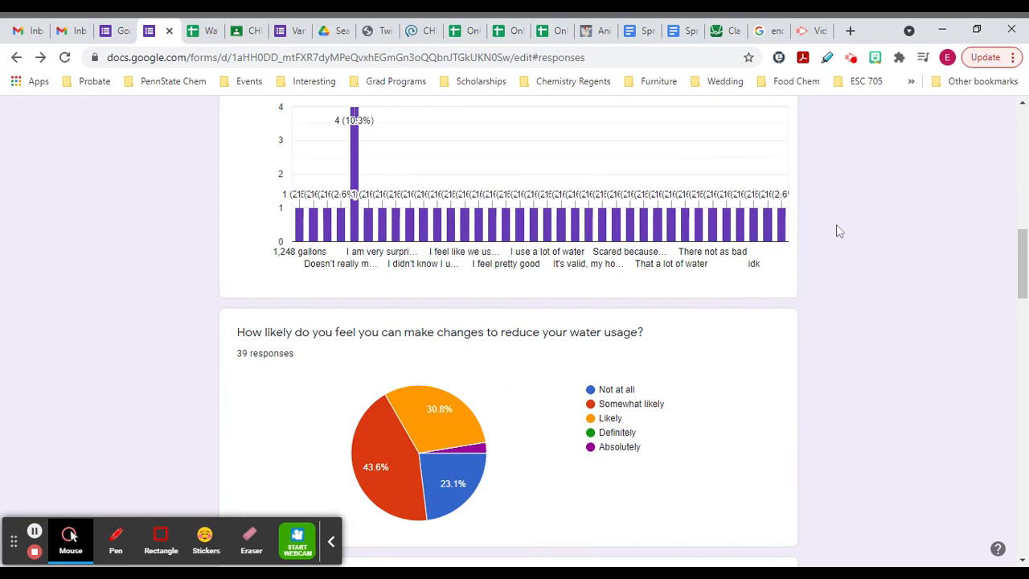
scroll(840, 232, "up", 9)
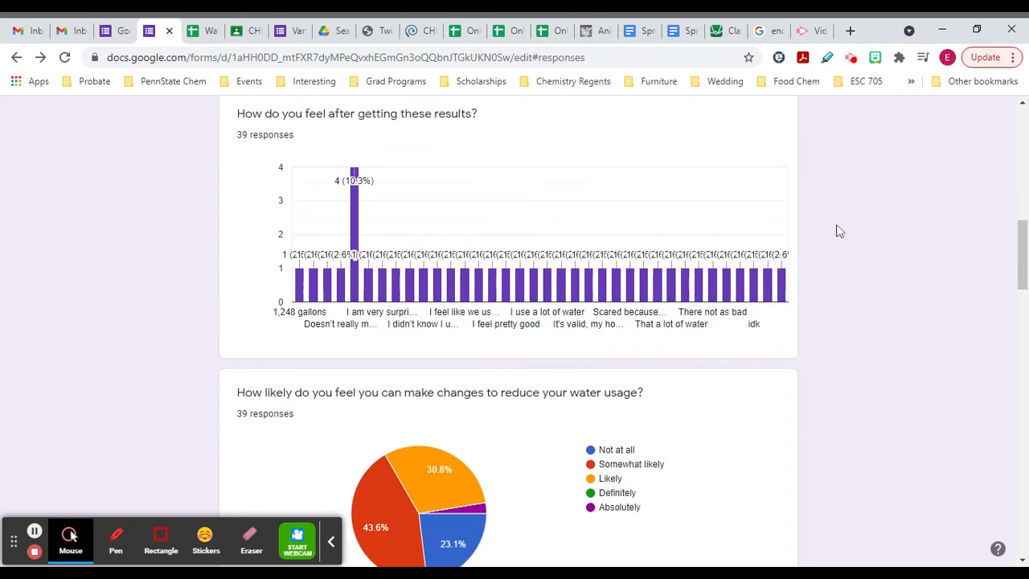
scroll(841, 232, "up", 2)
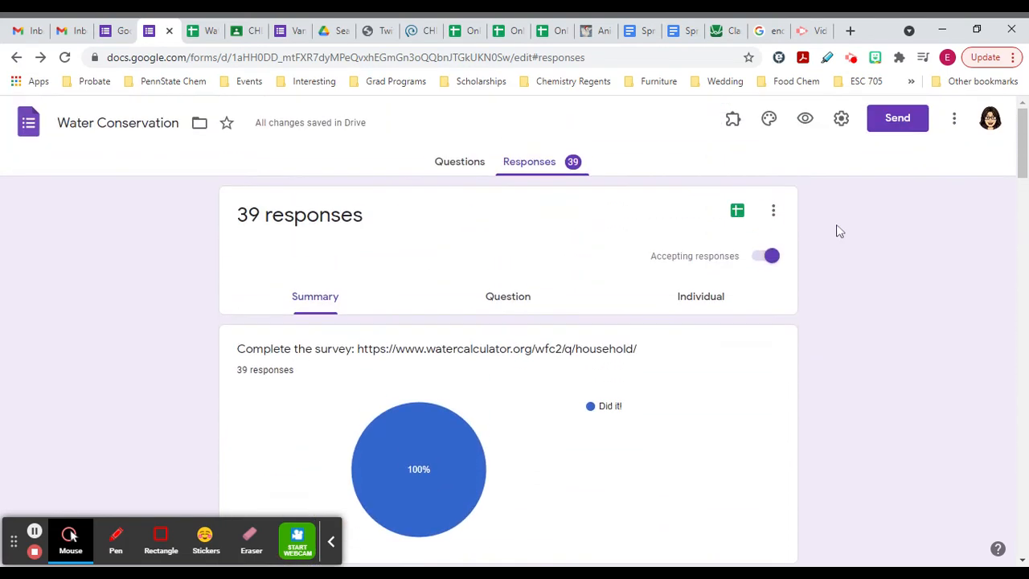
left_click(738, 214)
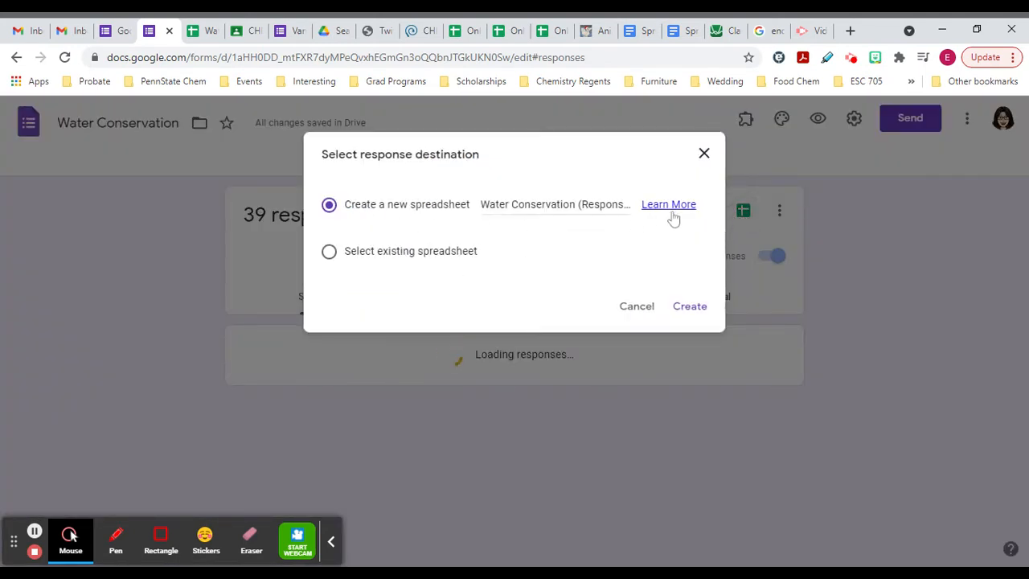
left_click(681, 312)
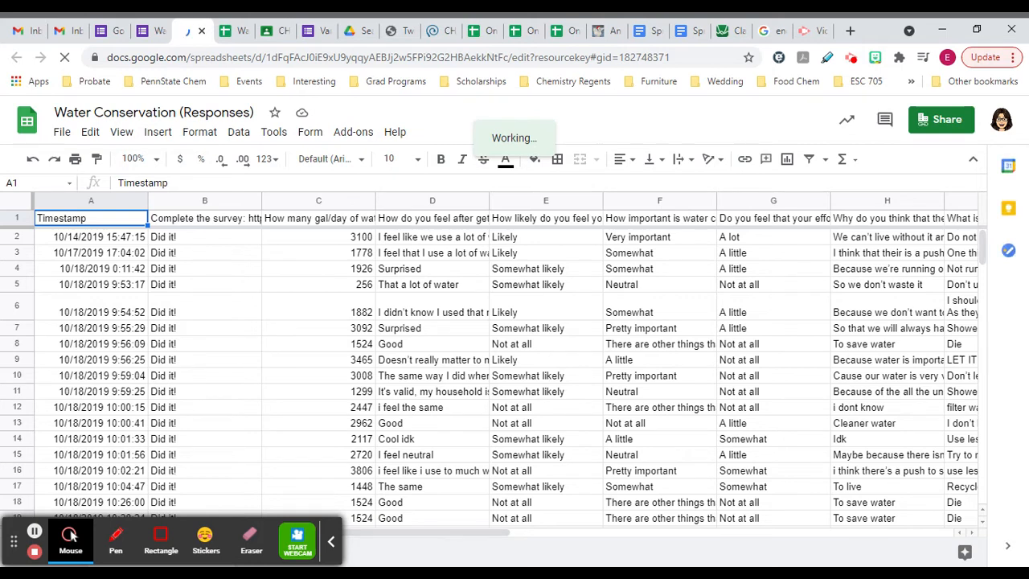
- Copy the whole "How do you feel after getting these results?" column into column A of a new sheet
left_click(426, 225)
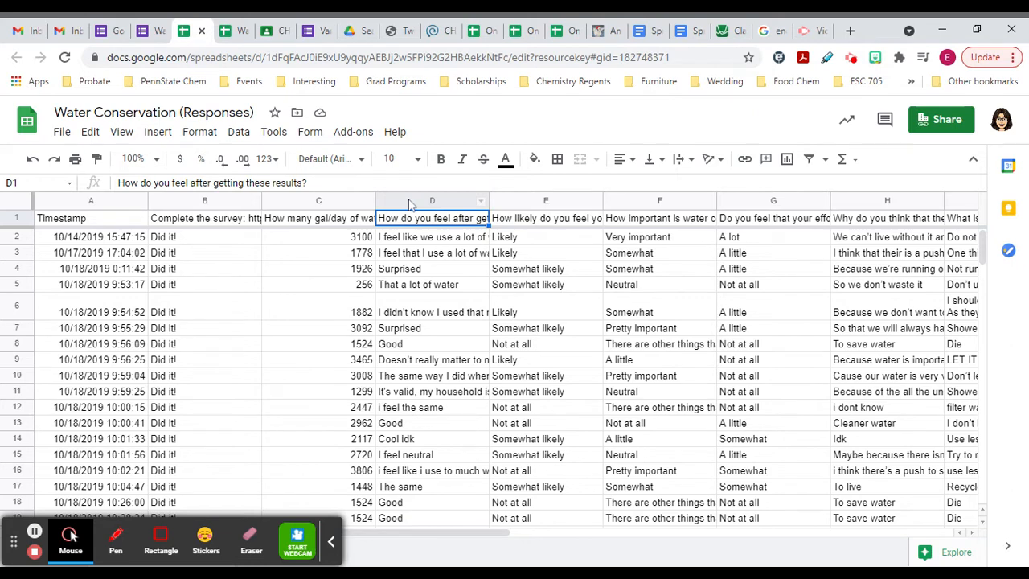
left_click(408, 200)
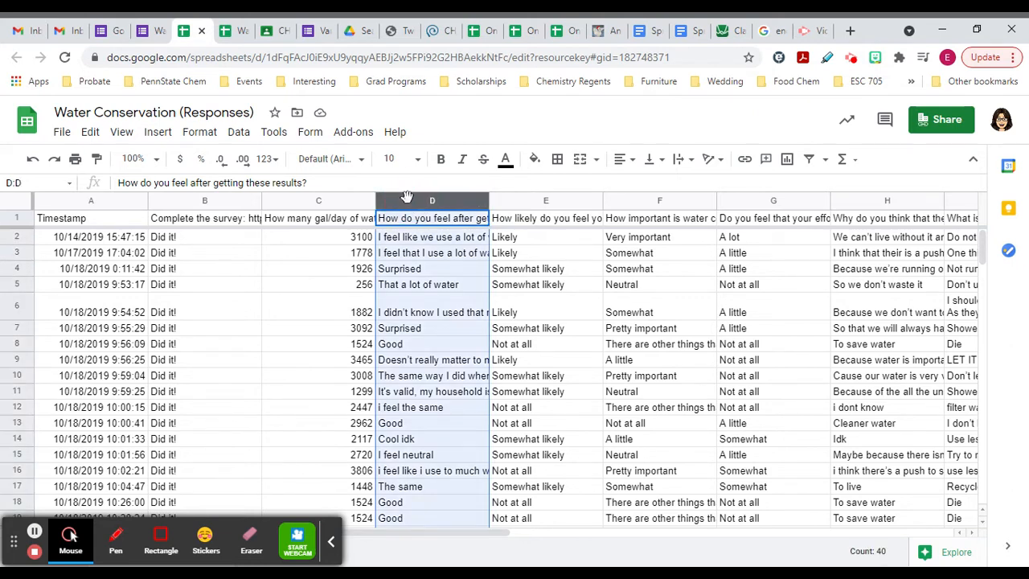
key("ctrl+c")
left_click_drag(16, 537, 353, 120)
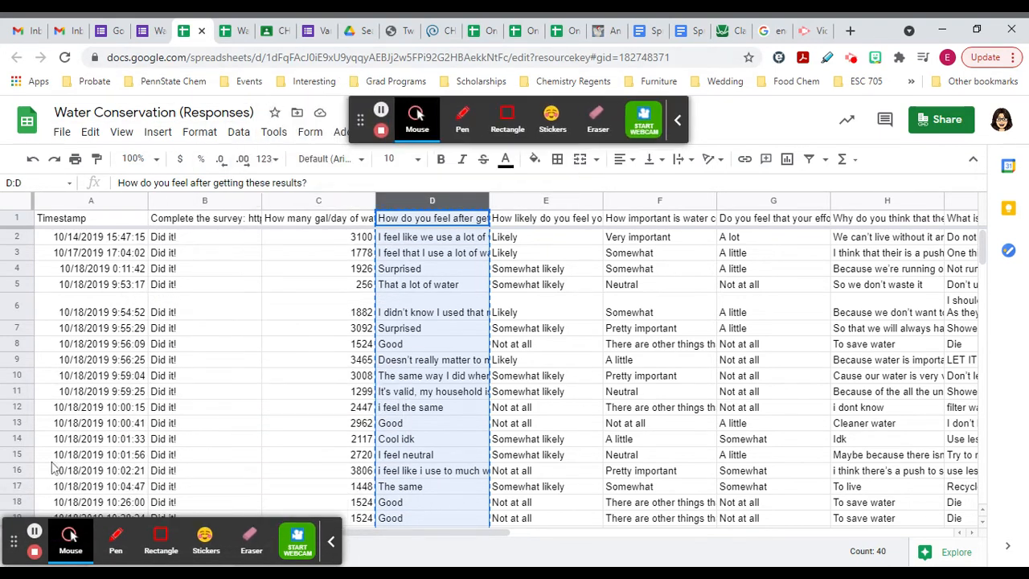
left_click_drag(16, 544, 86, 157)
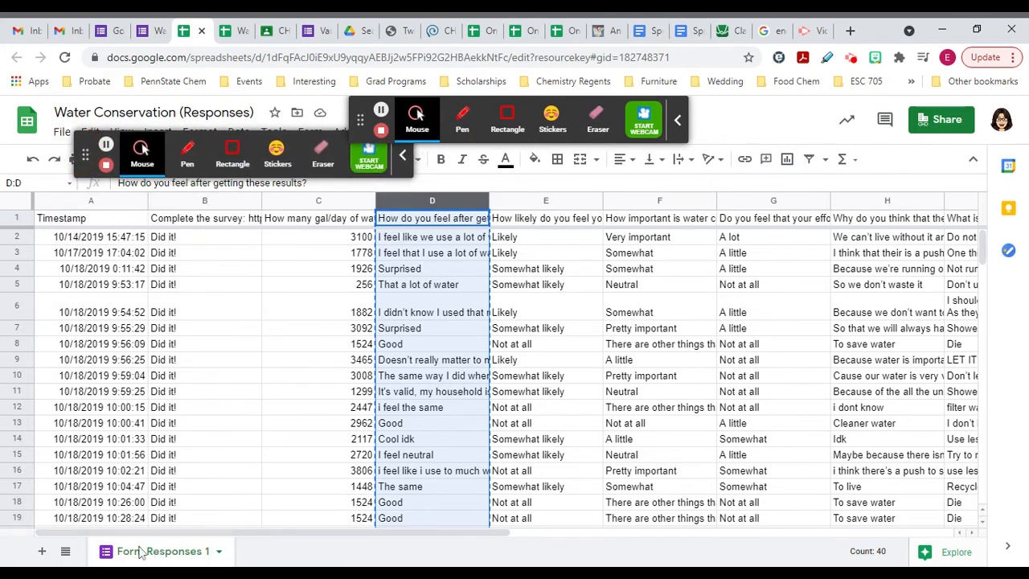
left_click(42, 550)
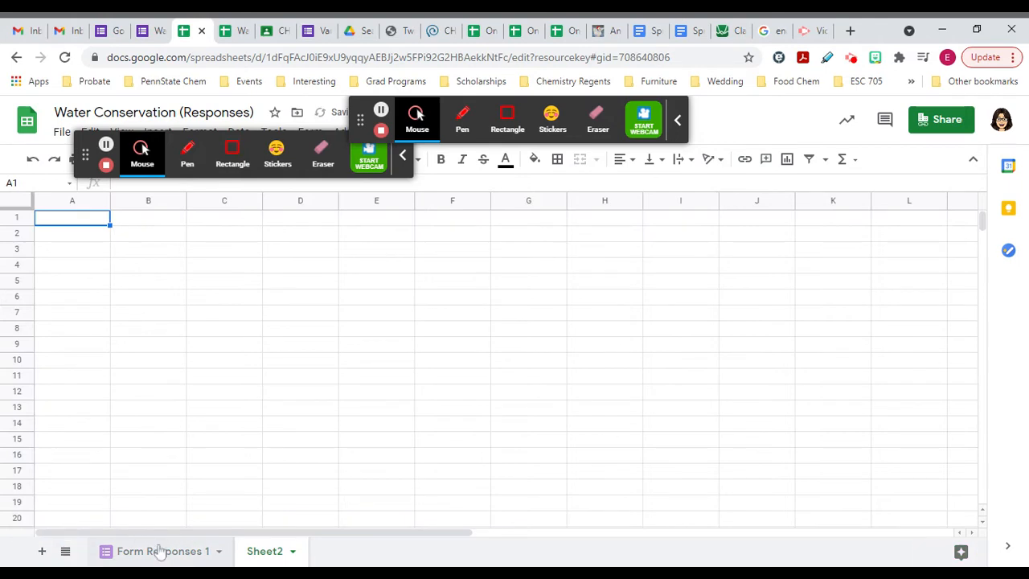
left_click(74, 221)
key("ctrl+v")
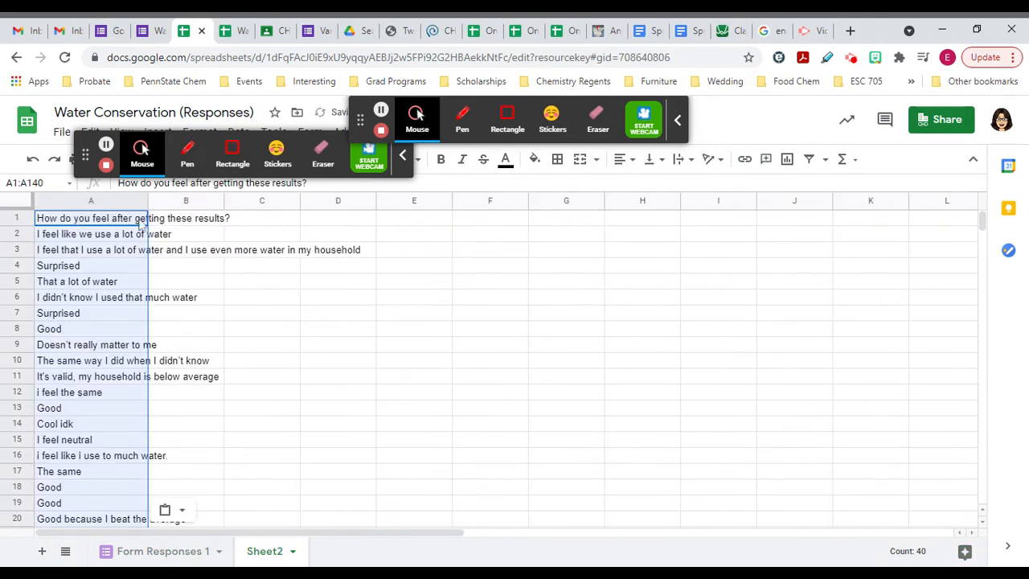
- Add the headings "Code" in H1 and "Label" in I1 of the new sheet
left_click(573, 221)
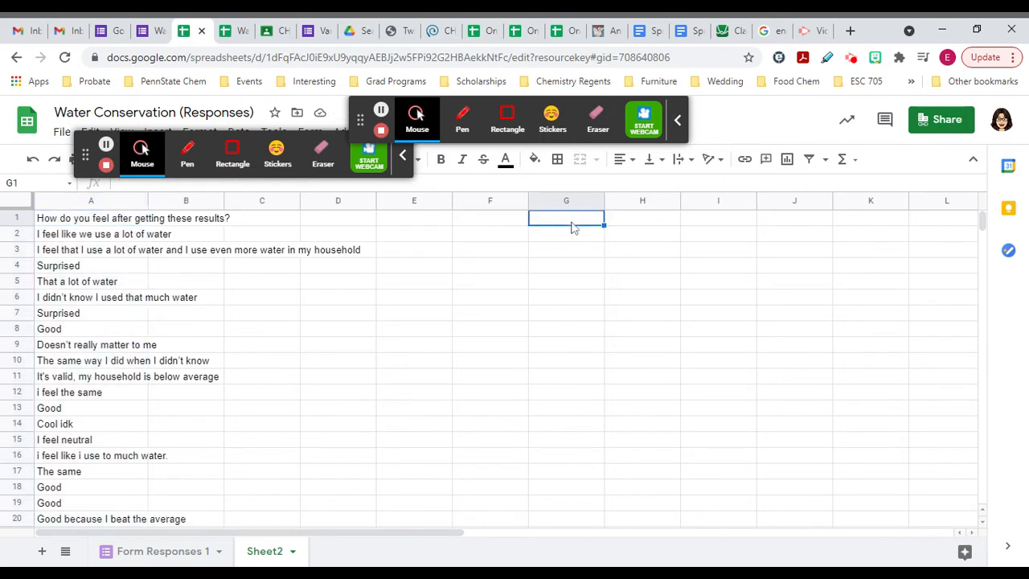
left_click(738, 225)
type("Label")
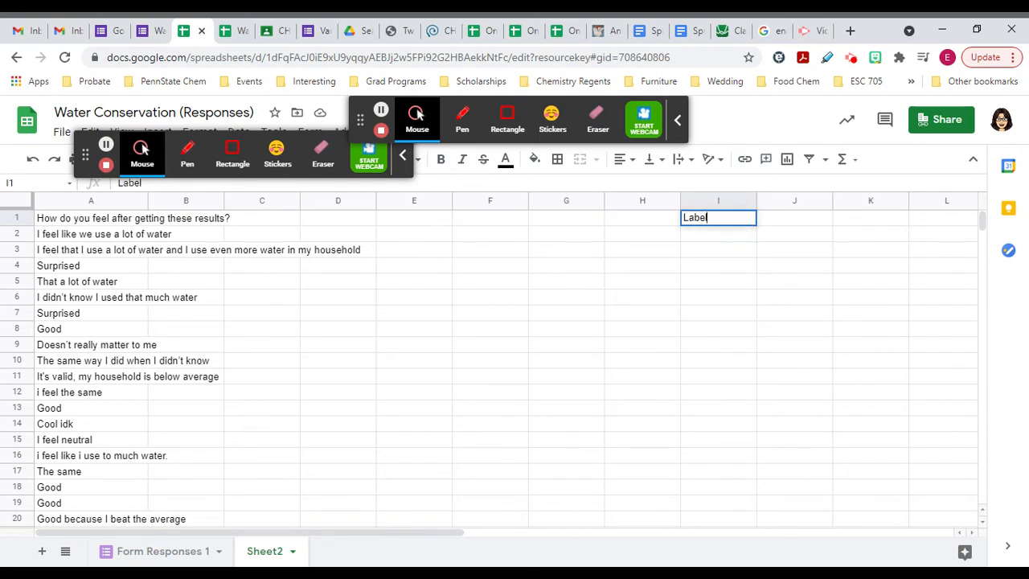
key("Left")
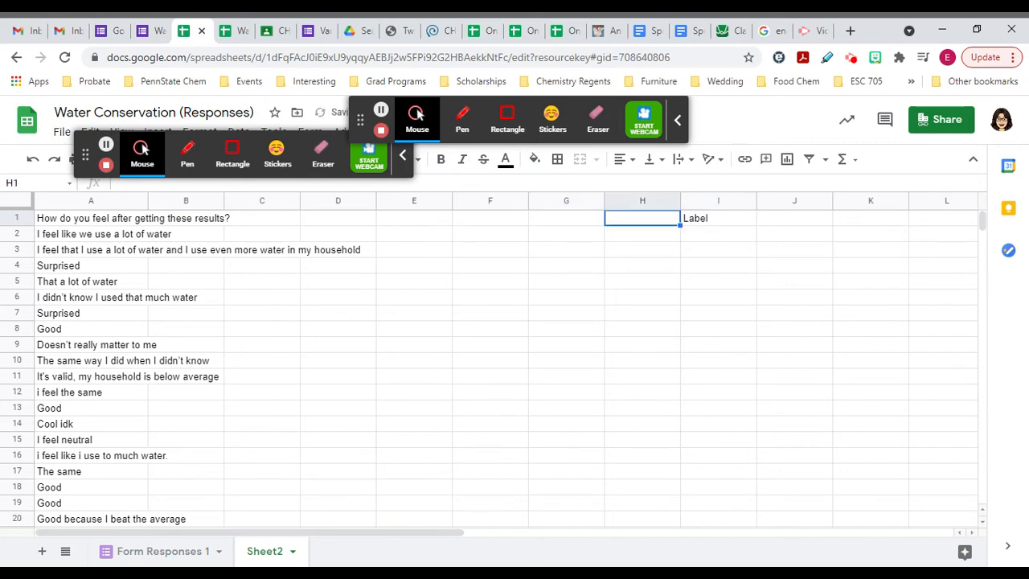
type("Code")
key("Return")
key("Right")
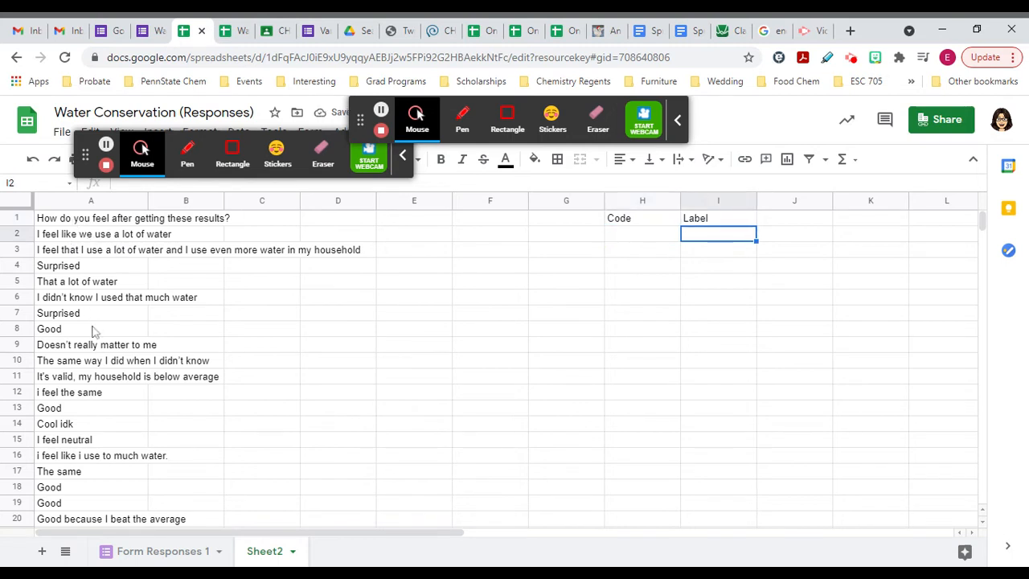
- Enter "Surprised" in I2 and "Good / not as bad" in I3 as the first two labels for the response categories
left_click(67, 255)
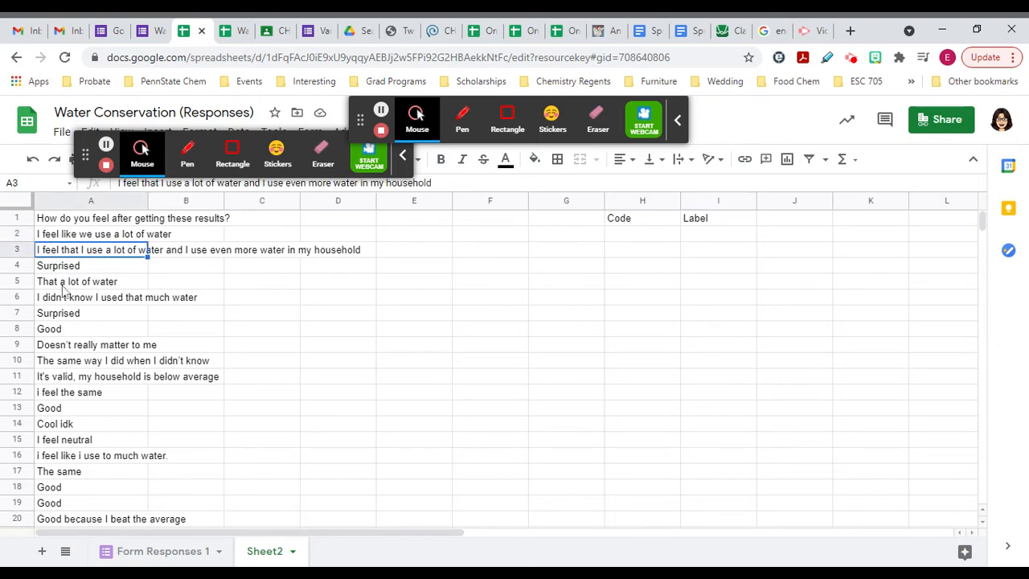
left_click(67, 272)
left_click(65, 318)
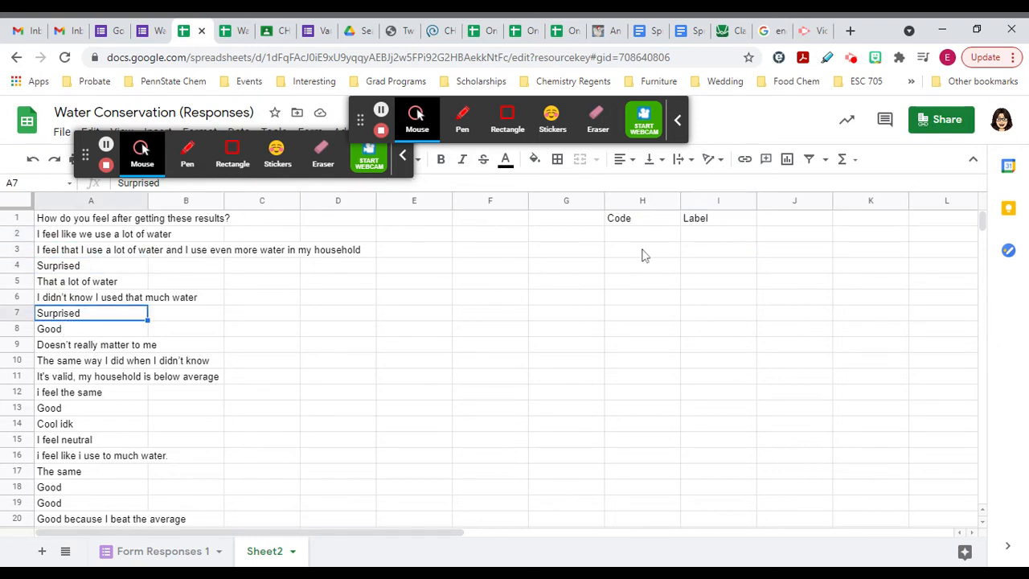
left_click(711, 240)
type("Surpised")
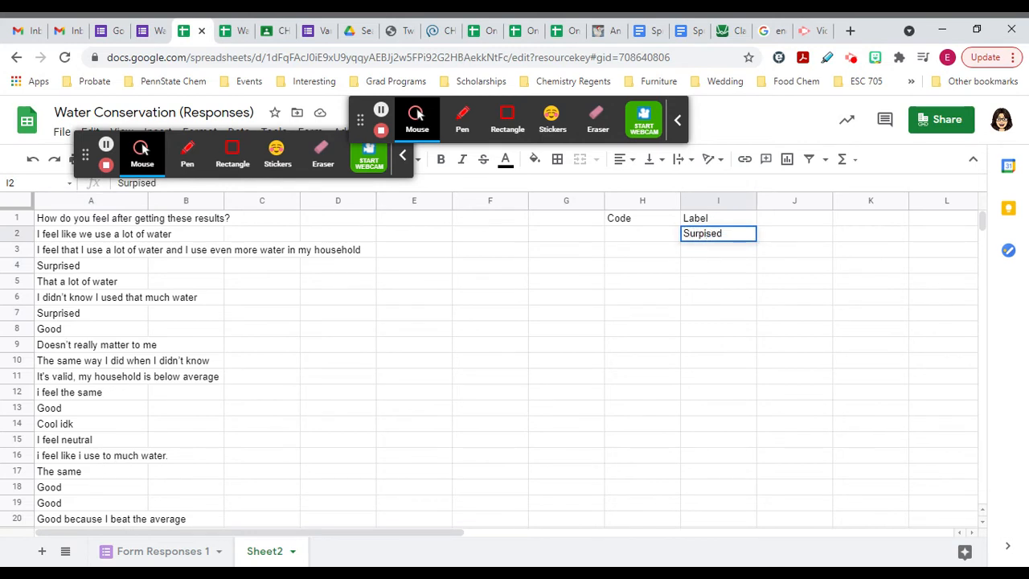
key("BackSpace")
key("BackSpace")
key("BackSpace")
key("BackSpace")
type("rised")
key("Return")
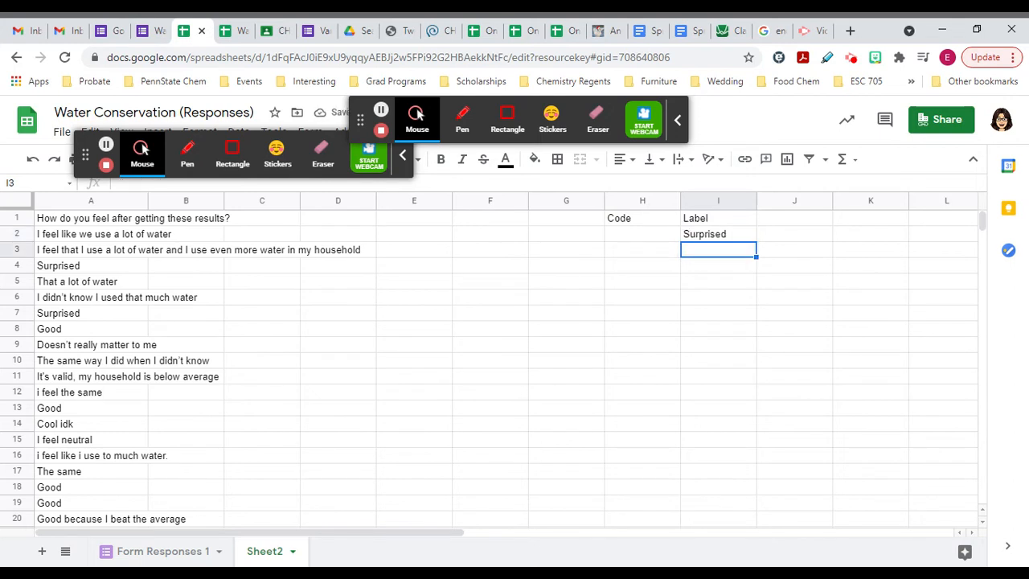
type("Good / not as bad")
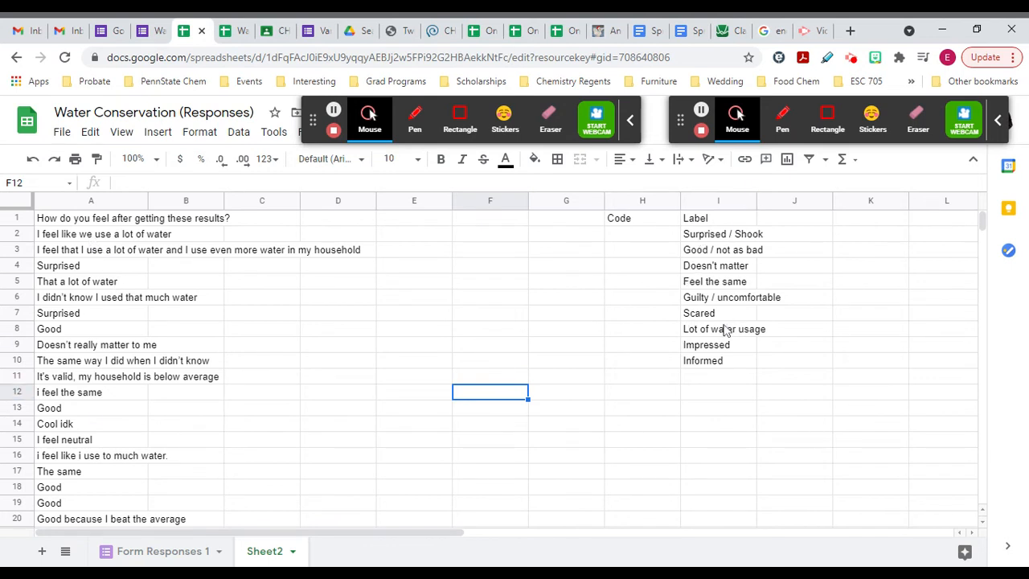
- Replace the responses in A2 and A3 with the category label "Lot of water usage"
left_click(115, 236)
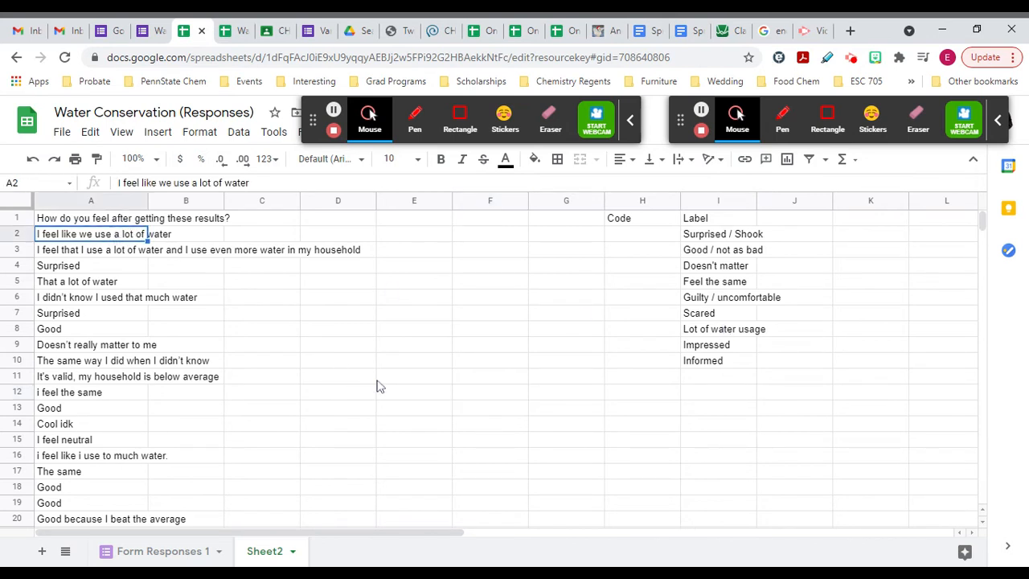
type("Lot of w")
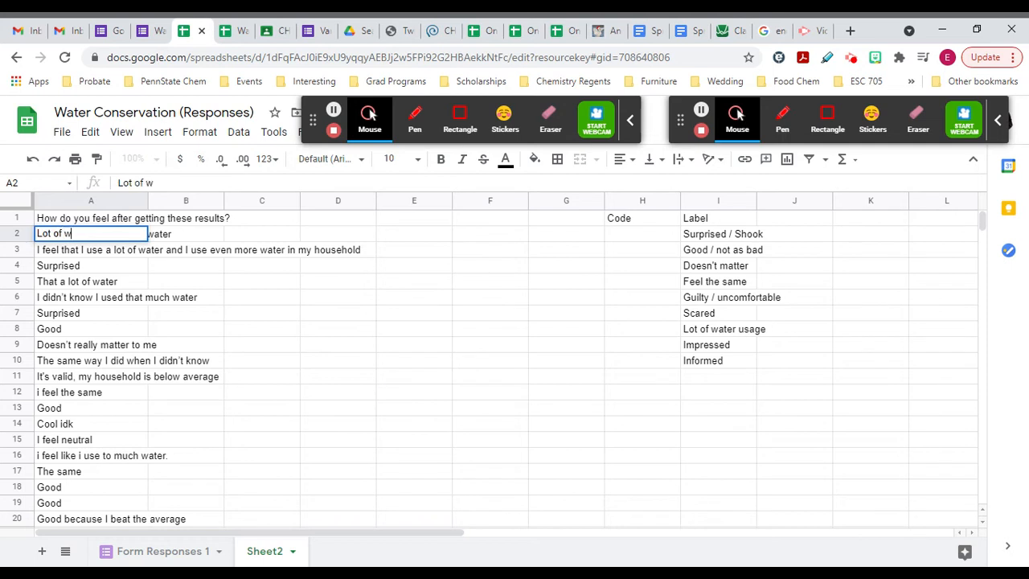
type("ater usage")
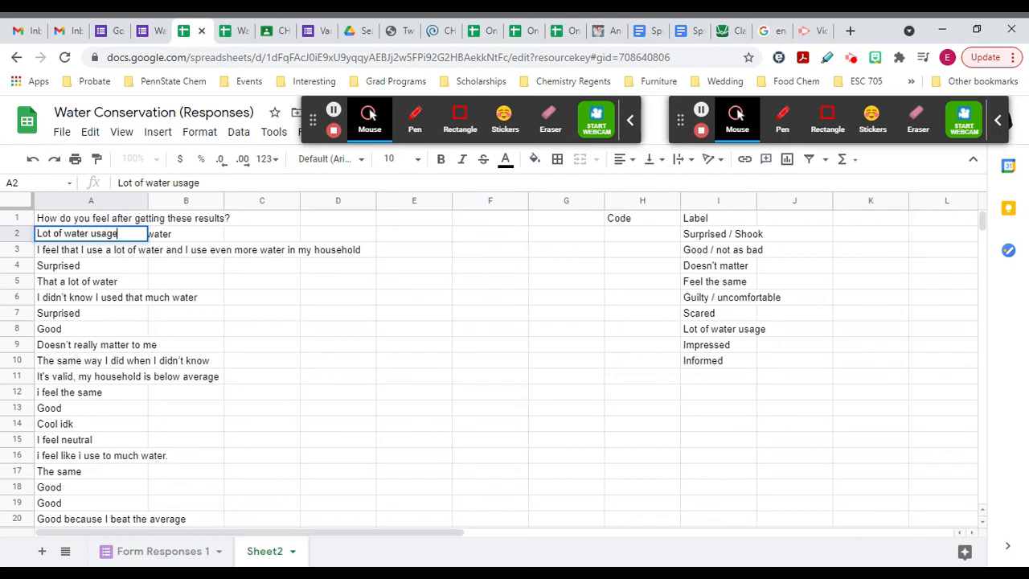
key("Return")
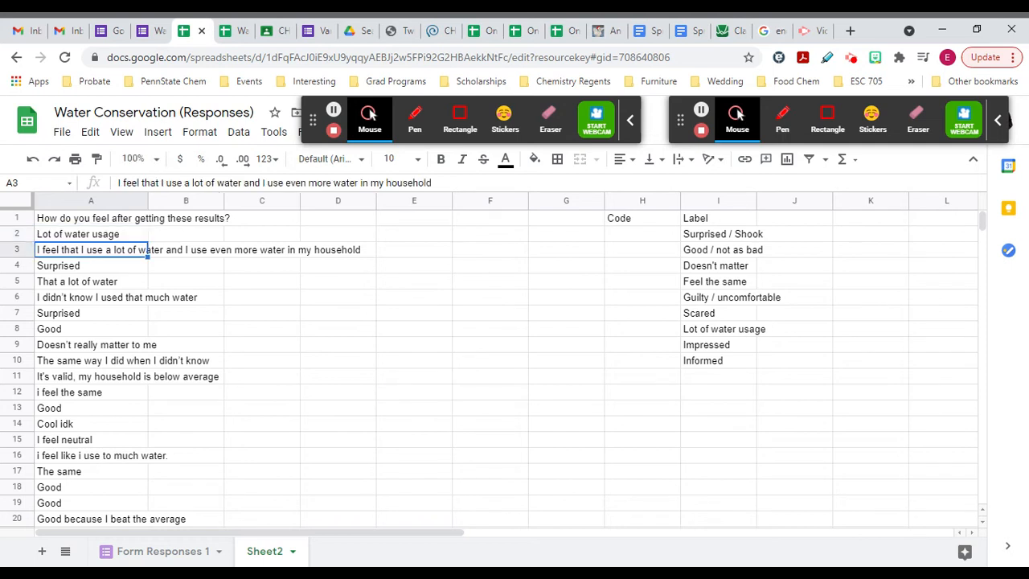
type("Lot o")
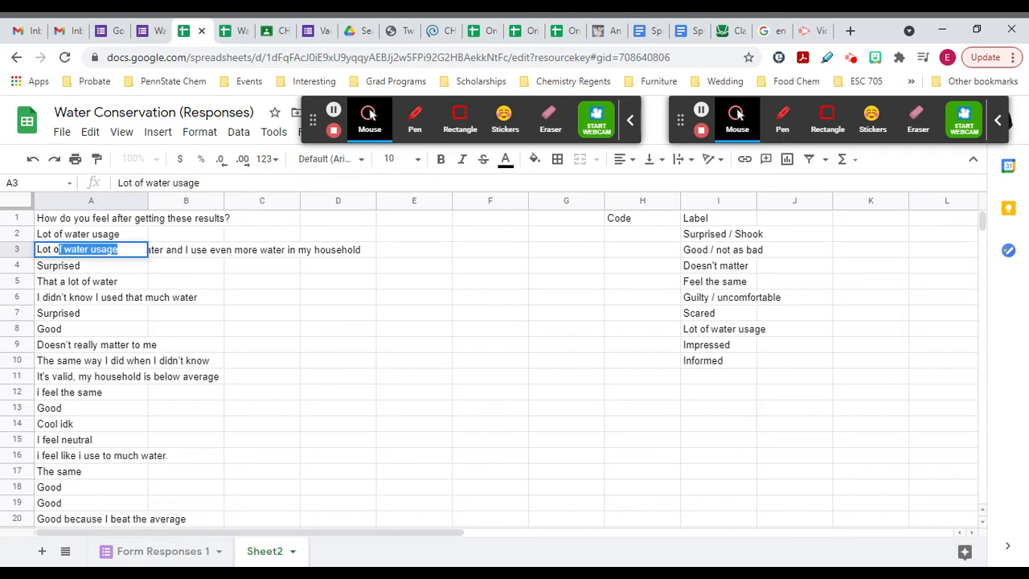
type("f water usa")
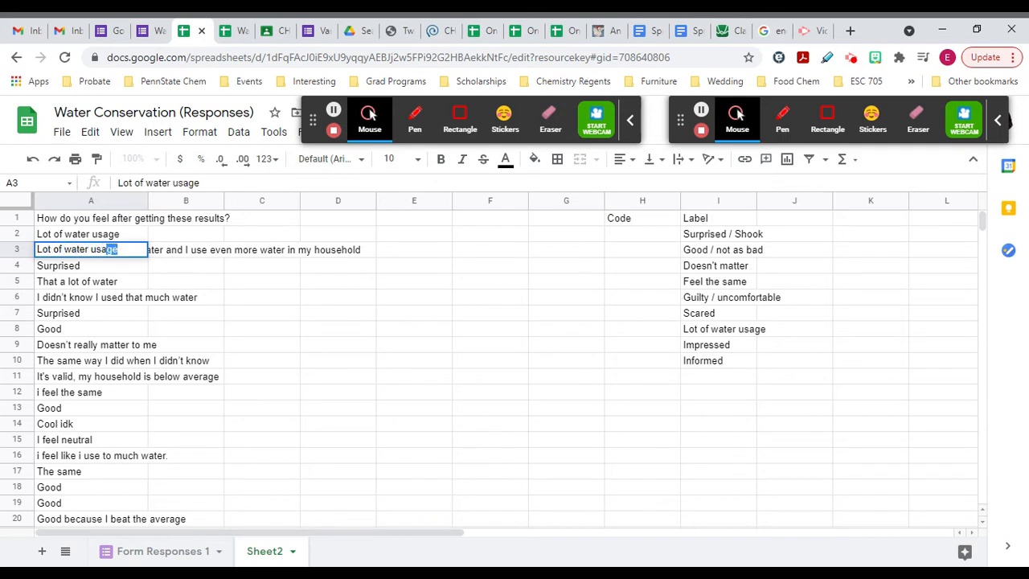
type("ge")
key("Return")
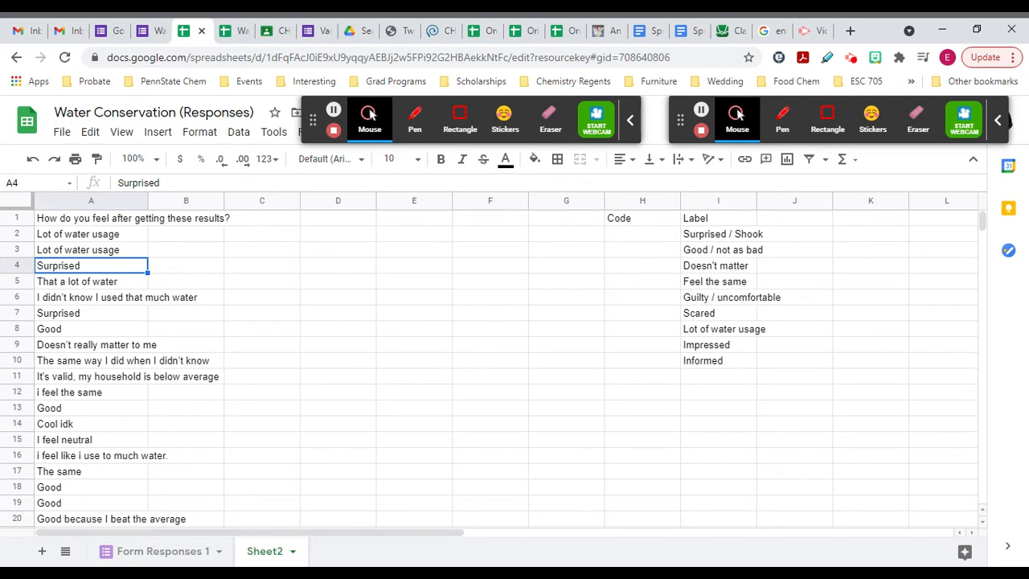
- Replace the response in A4 with the category label "Suprised / shook"
type("Supris")
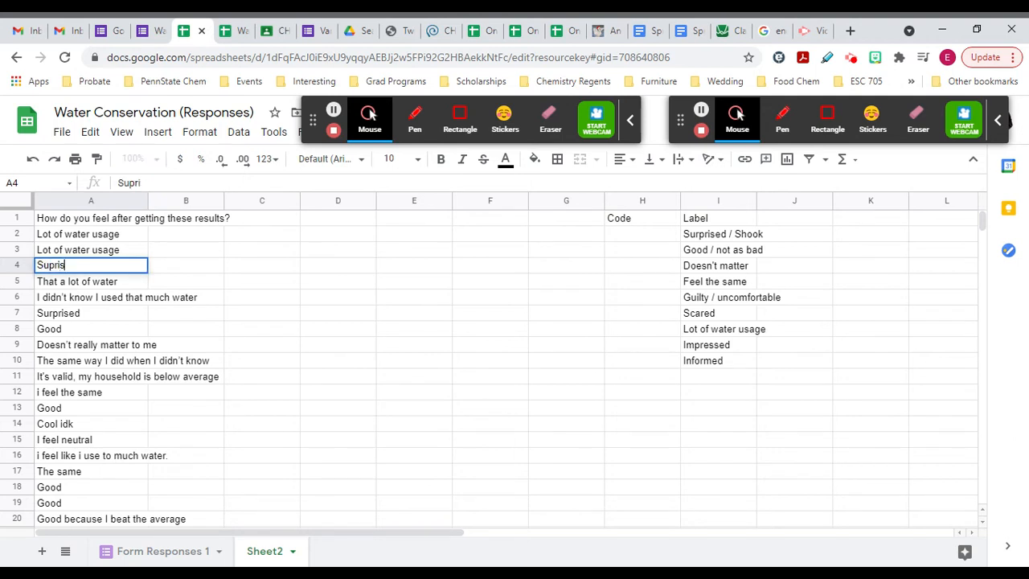
type("ed / shook")
key("Return")
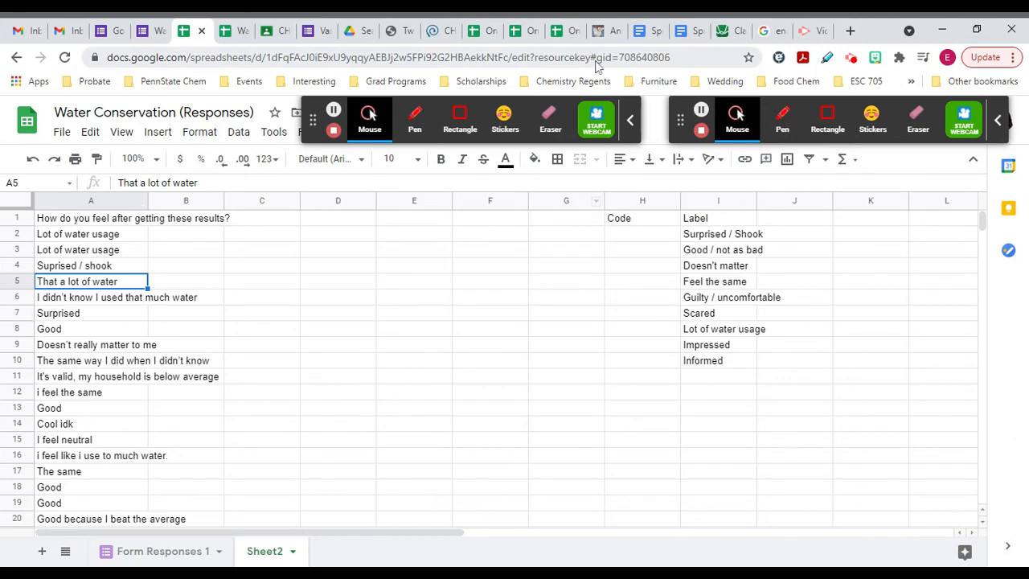
left_click(335, 113)
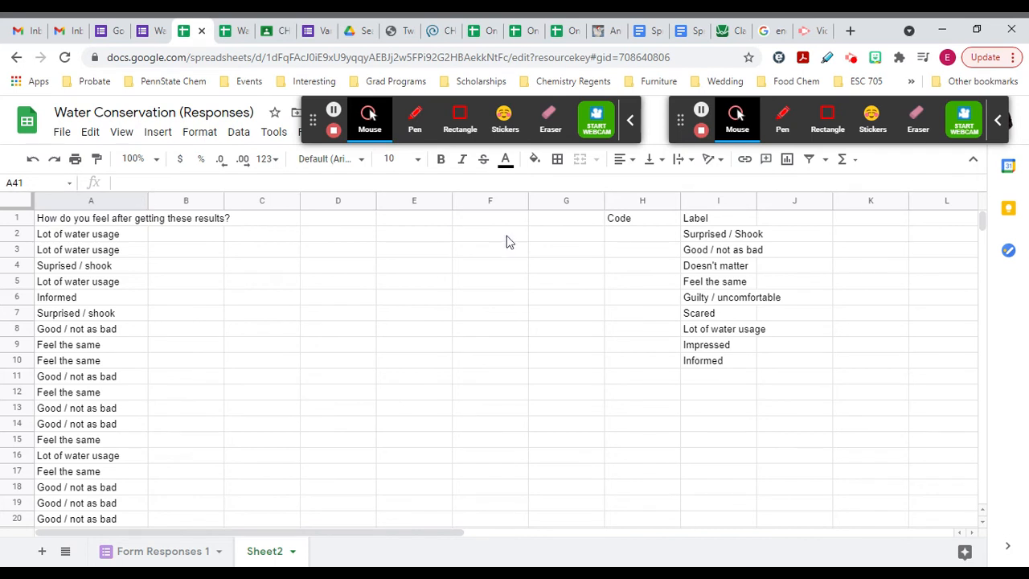
- Sort the responses in column A from A to Z, treating the first row as a header
left_click(87, 202)
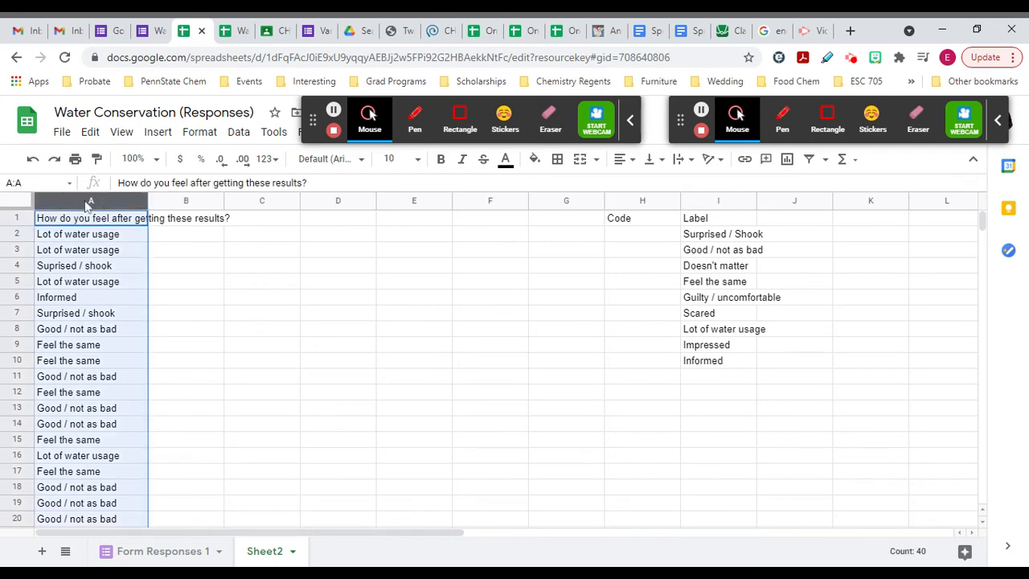
left_click(246, 135)
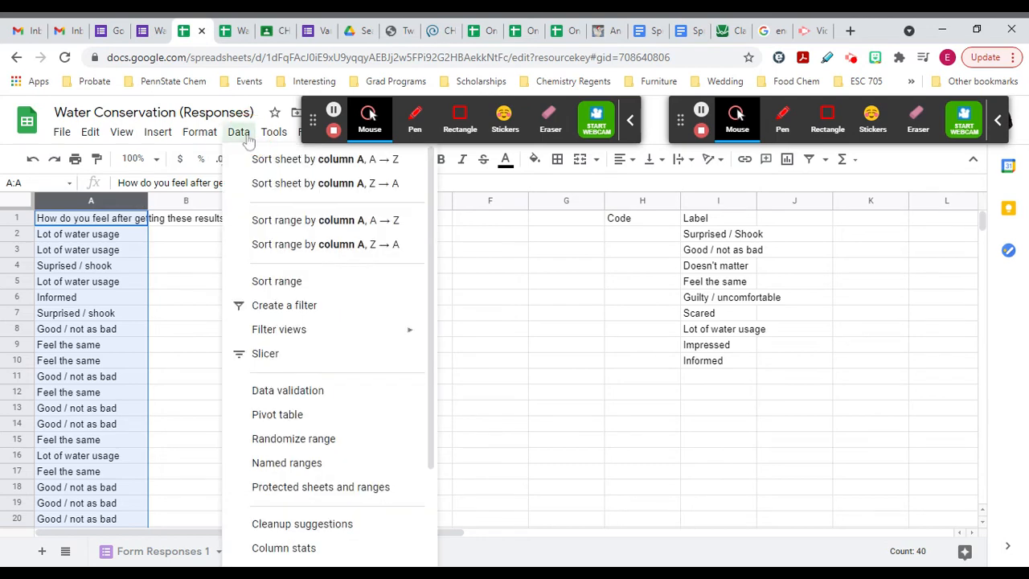
left_click(278, 281)
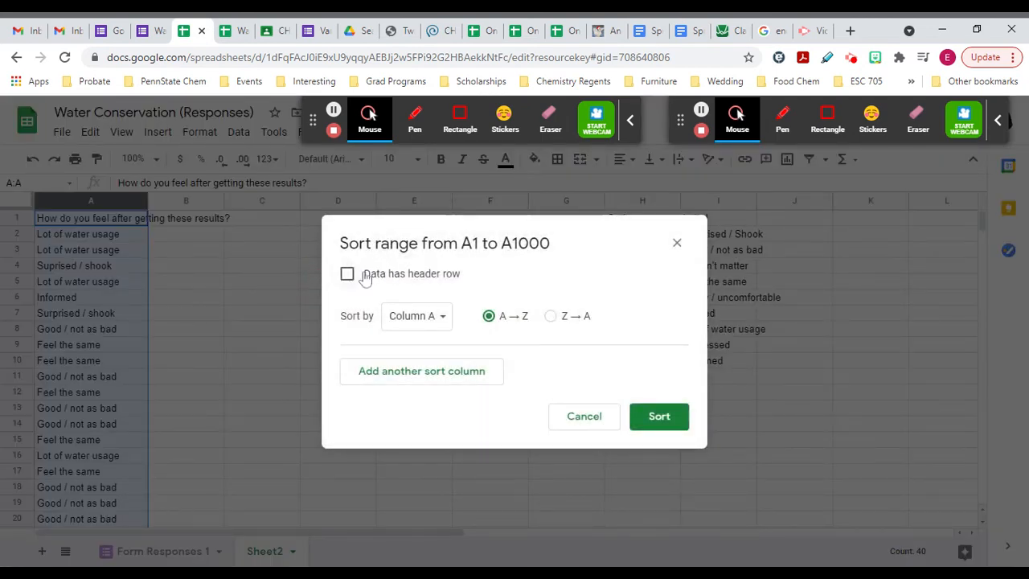
left_click(366, 277)
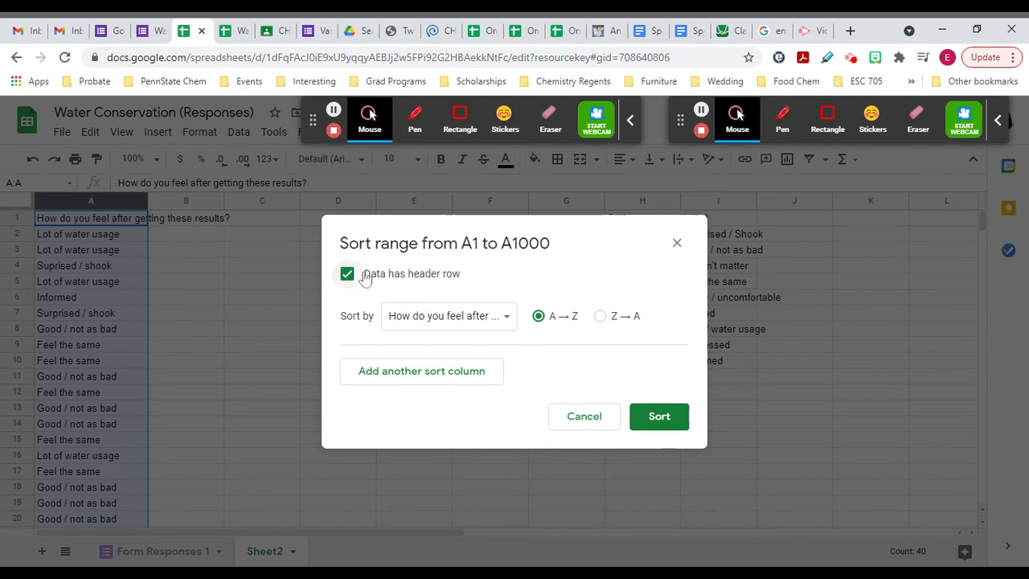
left_click(656, 418)
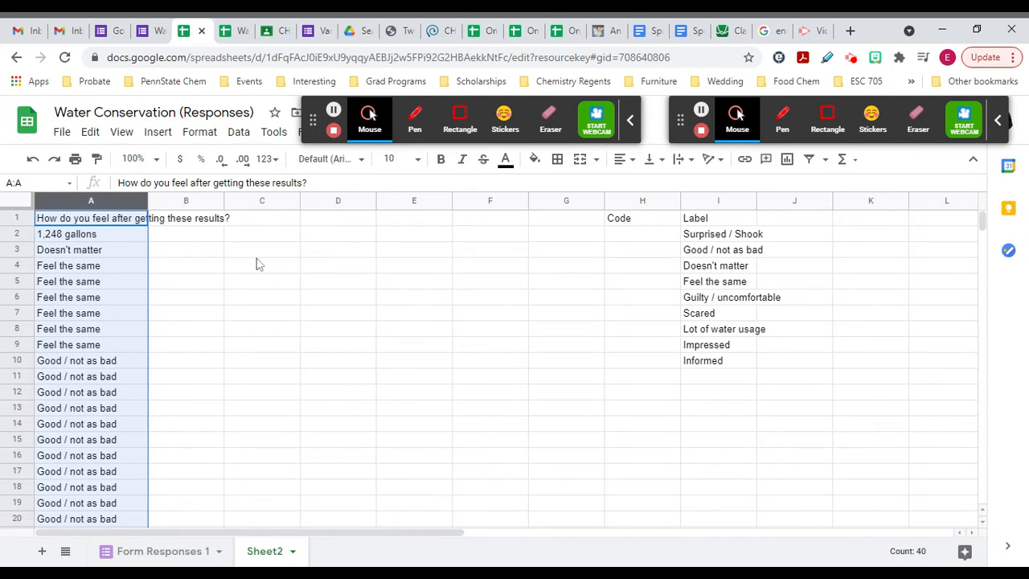
- Clear the "1,248 gallons" response from cell A2
left_click(256, 254)
left_click(72, 235)
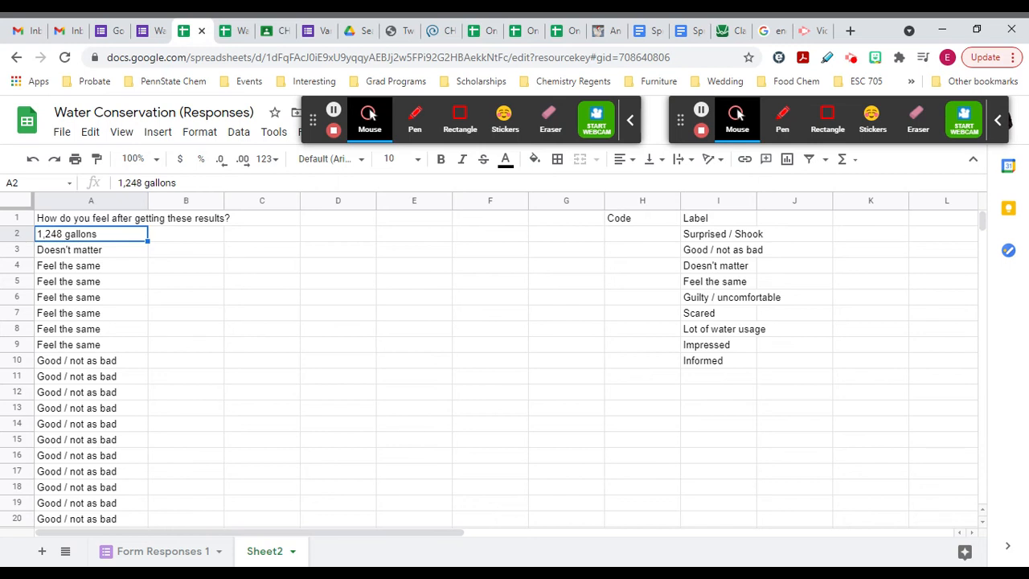
key("Delete")
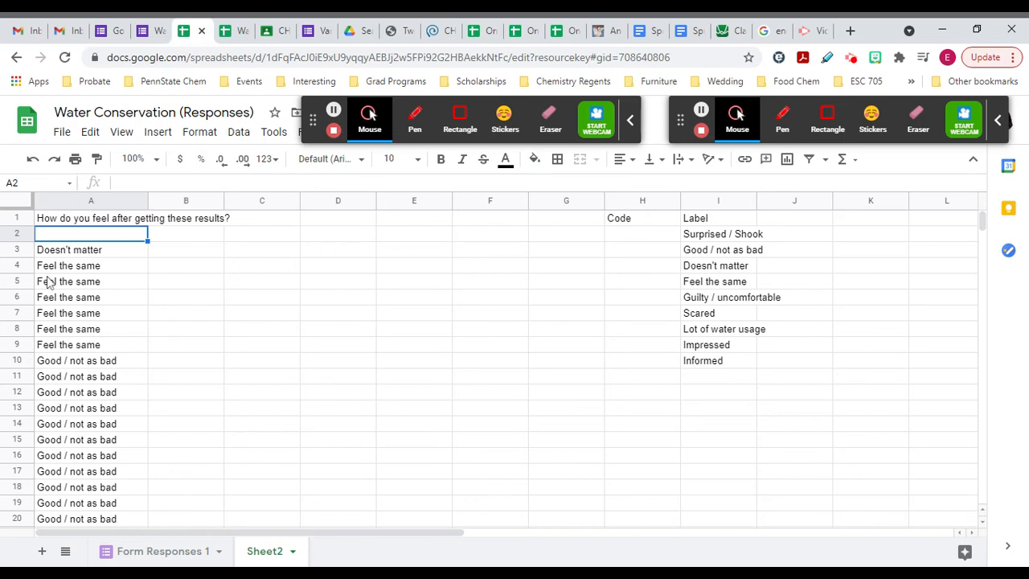
- Enter the response counts beside the labels: 1 in J4 for "Doesn't matter" and 6 in J5 for "Feel the same"
left_click(62, 256)
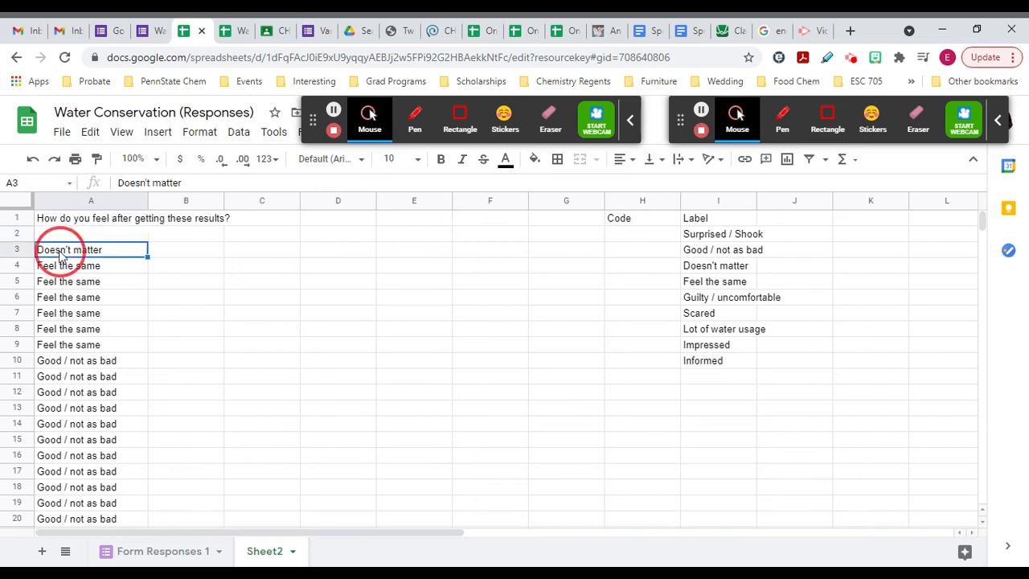
left_click(769, 273)
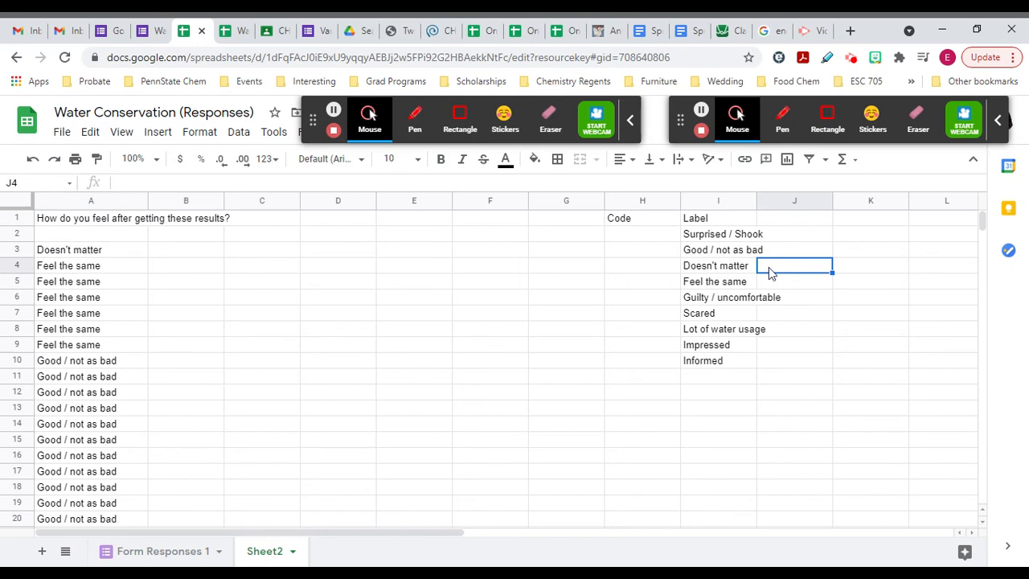
type("1")
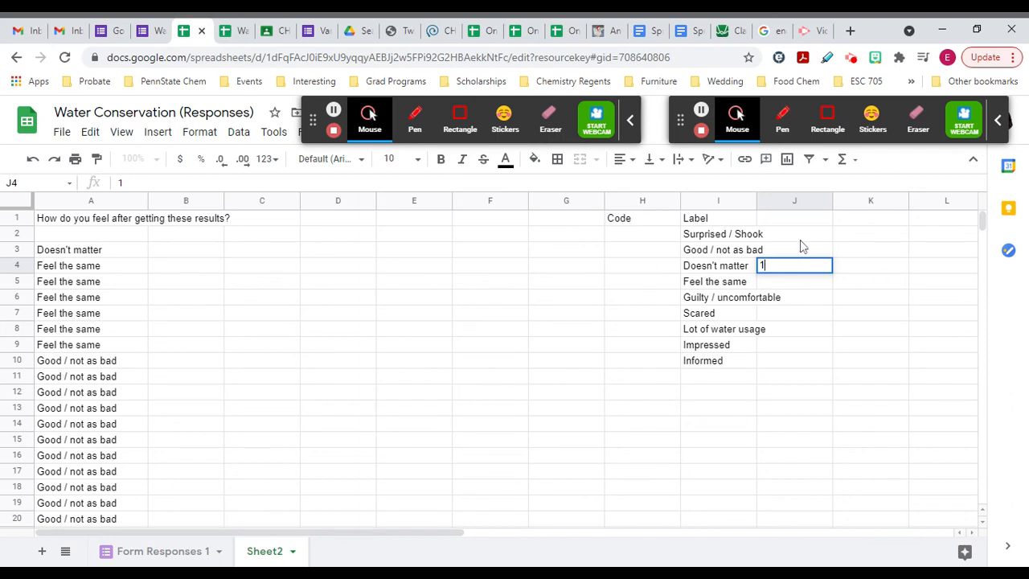
left_click(800, 289)
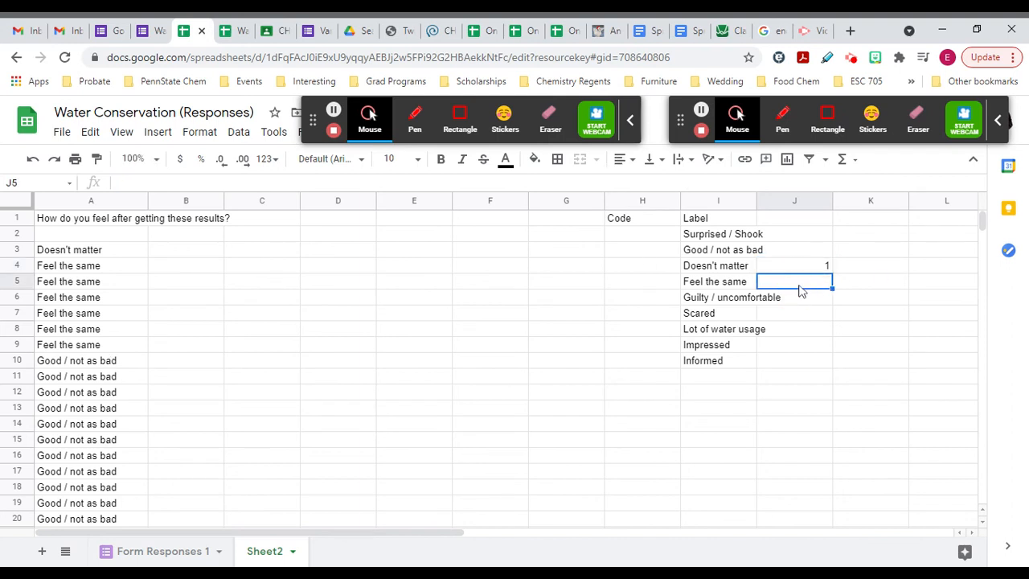
type("6")
left_click(403, 374)
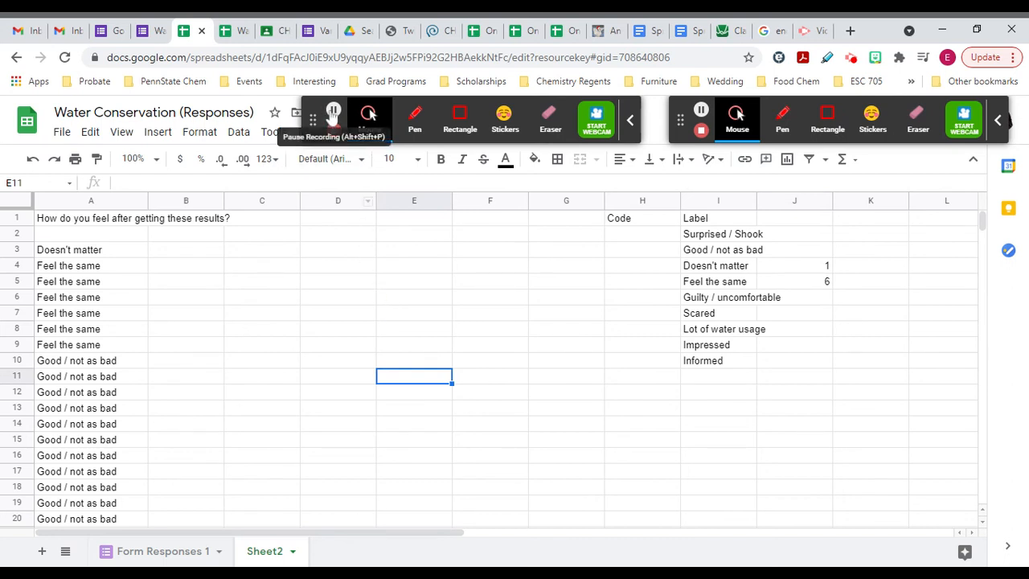
left_click(333, 112)
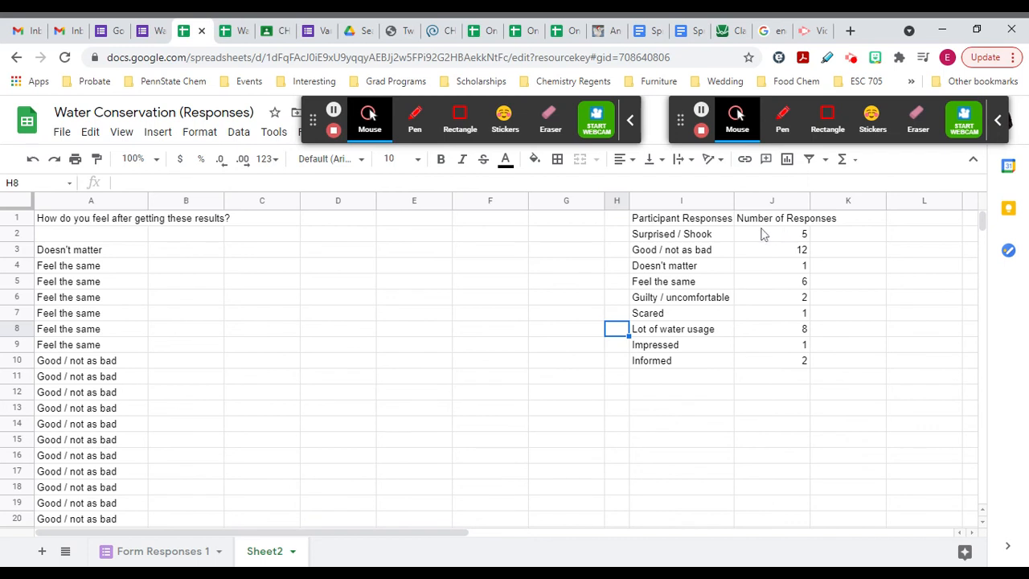
- Insert a chart from the participant responses and number of responses in I1:J10
left_click(681, 223)
left_click_drag(681, 227, 790, 365)
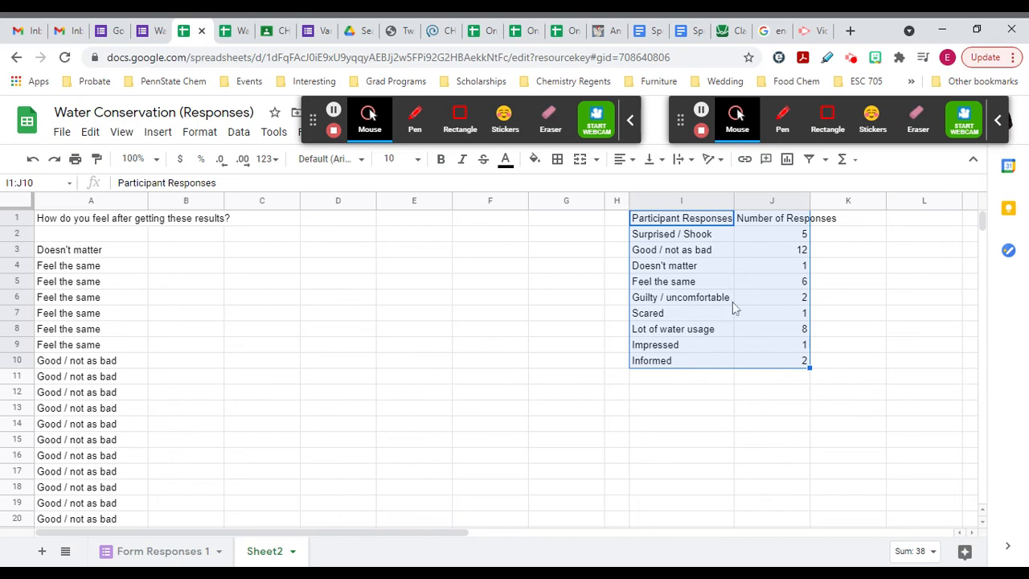
left_click(158, 132)
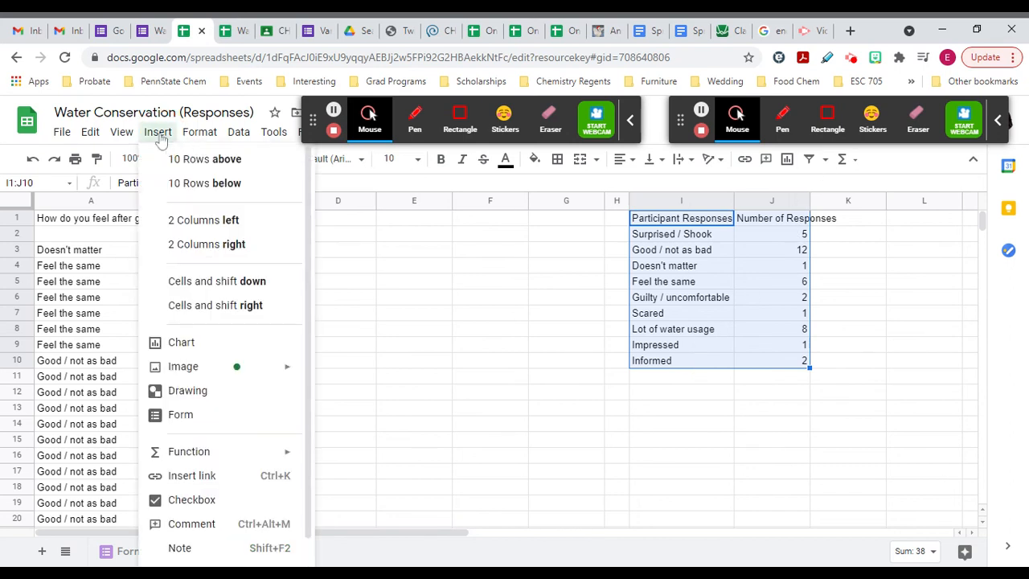
left_click(212, 349)
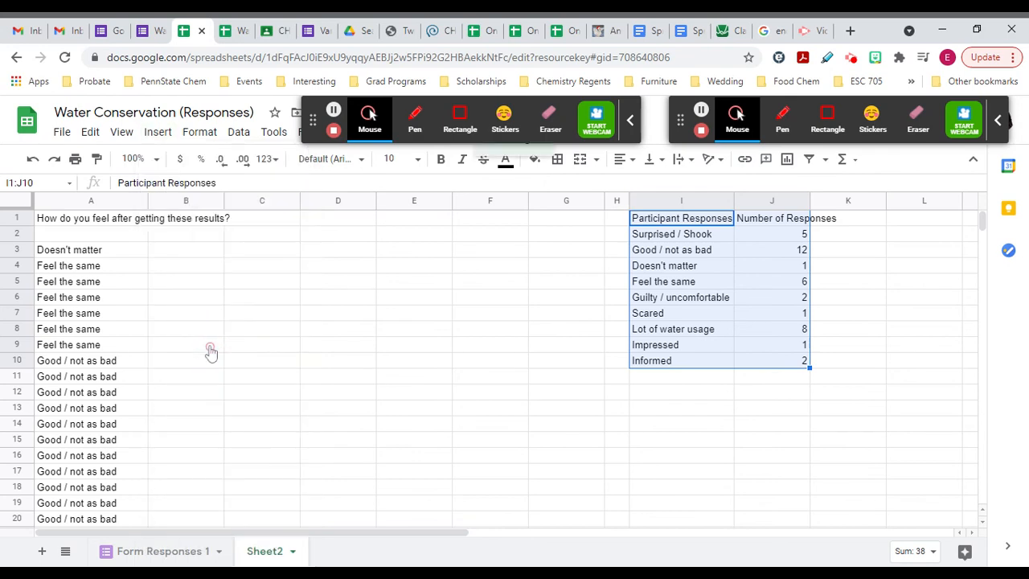